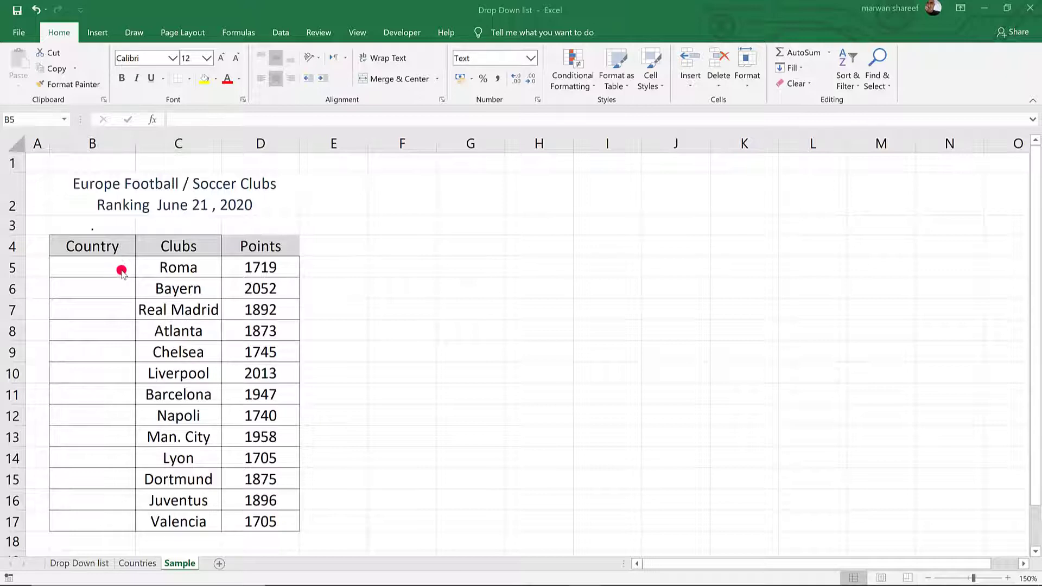
Pick Italy from the country drop-down for B5 (Roma) and B8 (Atlanta).
{"action": "left_click", "coordinate": [125, 271]}
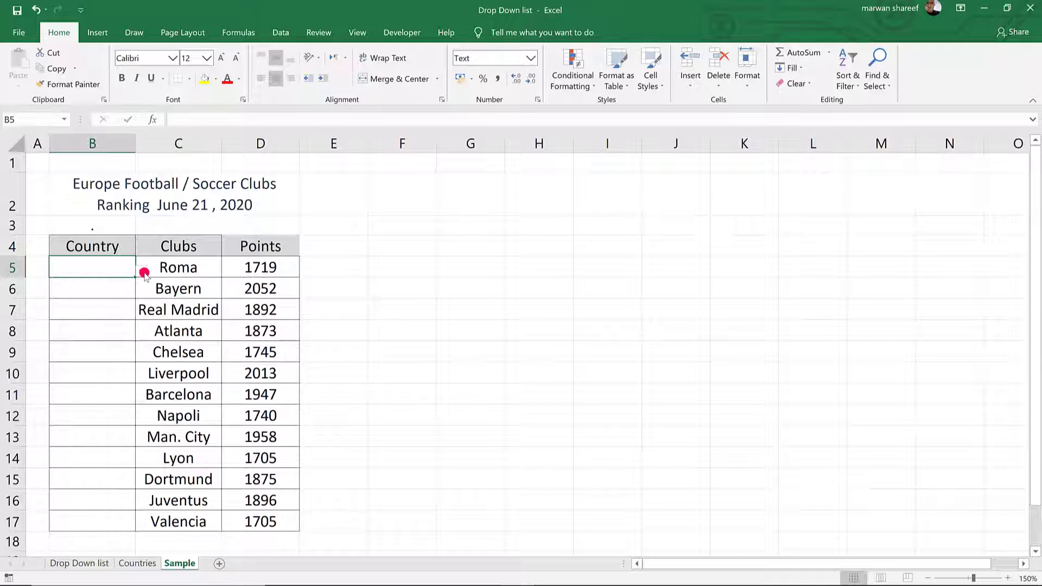
{"action": "left_click", "coordinate": [141, 271]}
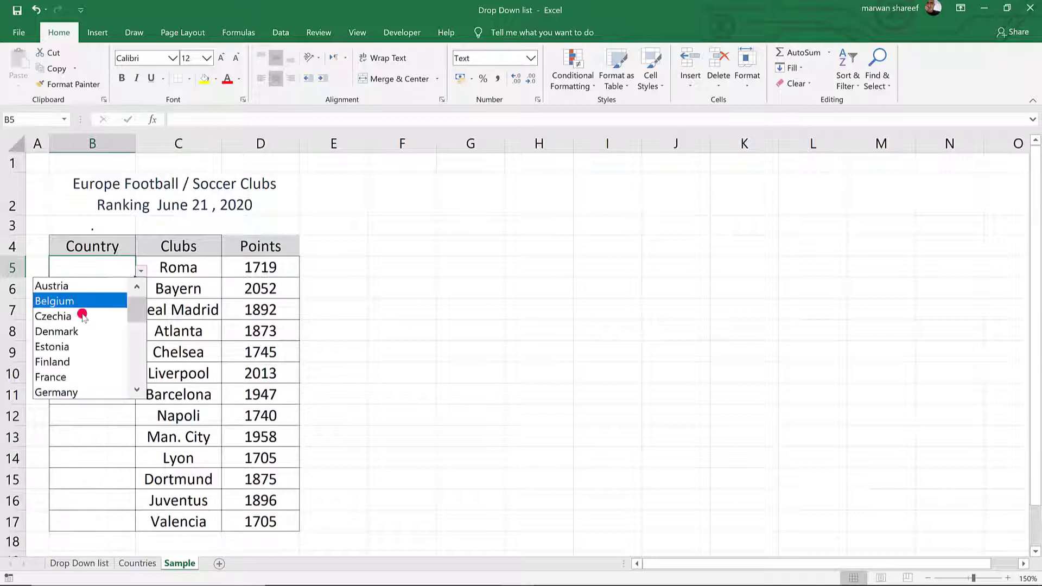
{"action": "mouse_move", "coordinate": [130, 314]}
{"action": "left_mouse_down"}
{"action": "mouse_move", "coordinate": [136, 378]}
{"action": "mouse_move", "coordinate": [137, 299]}
{"action": "mouse_move", "coordinate": [139, 353]}
{"action": "mouse_move", "coordinate": [136, 337]}
{"action": "left_mouse_up"}
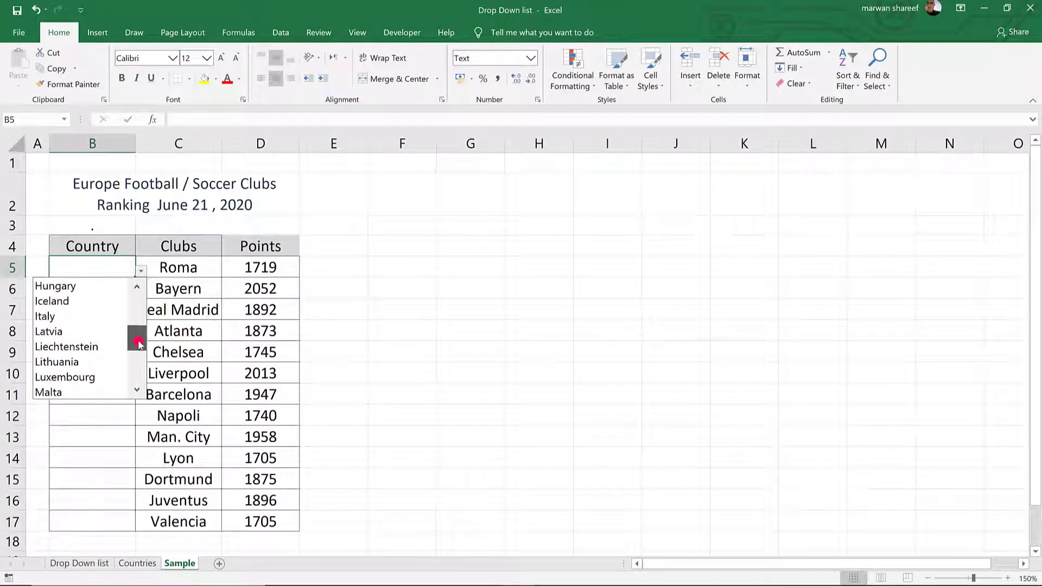
{"action": "left_click", "coordinate": [55, 310]}
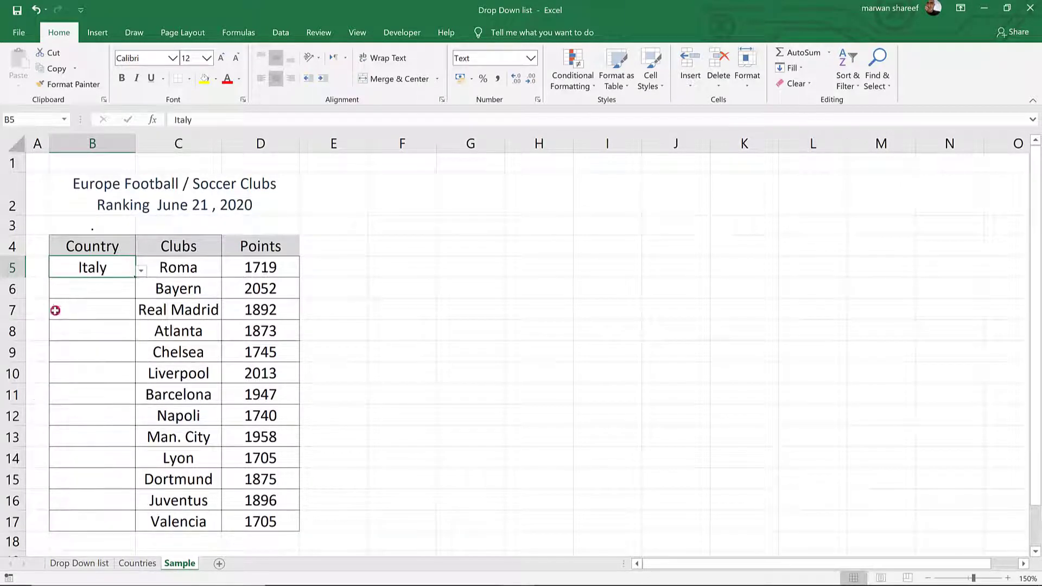
{"action": "left_click", "coordinate": [116, 287]}
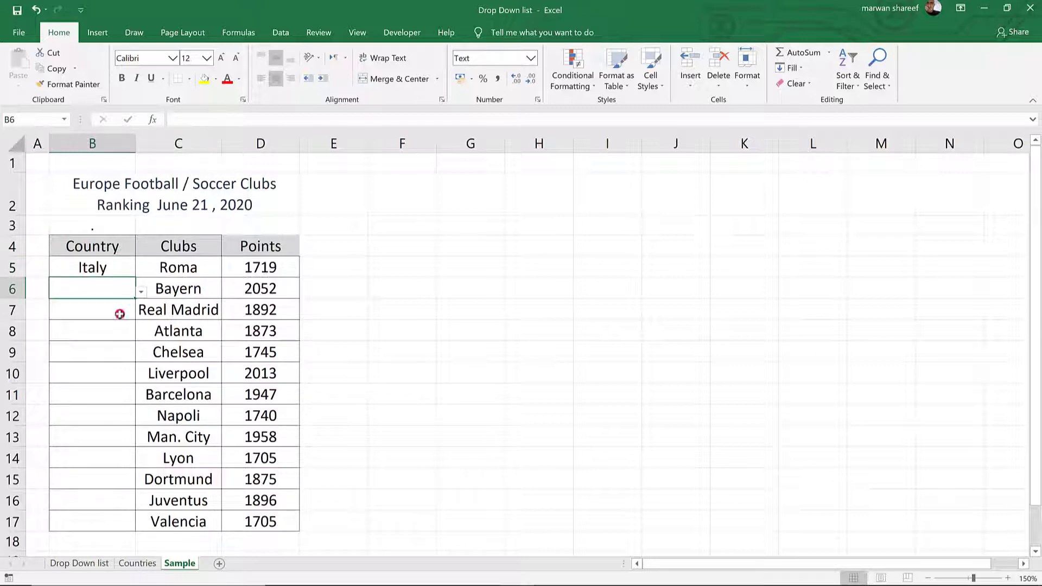
{"action": "left_click", "coordinate": [132, 331]}
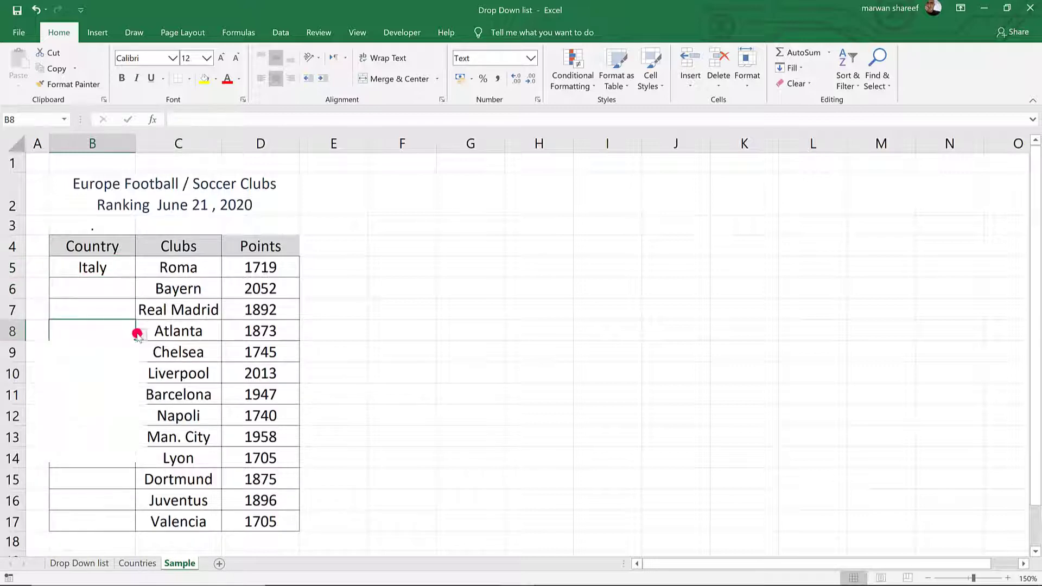
{"action": "left_click", "coordinate": [140, 334]}
{"action": "left_click_drag", "start_coordinate": [133, 354], "coordinate": [130, 392]}
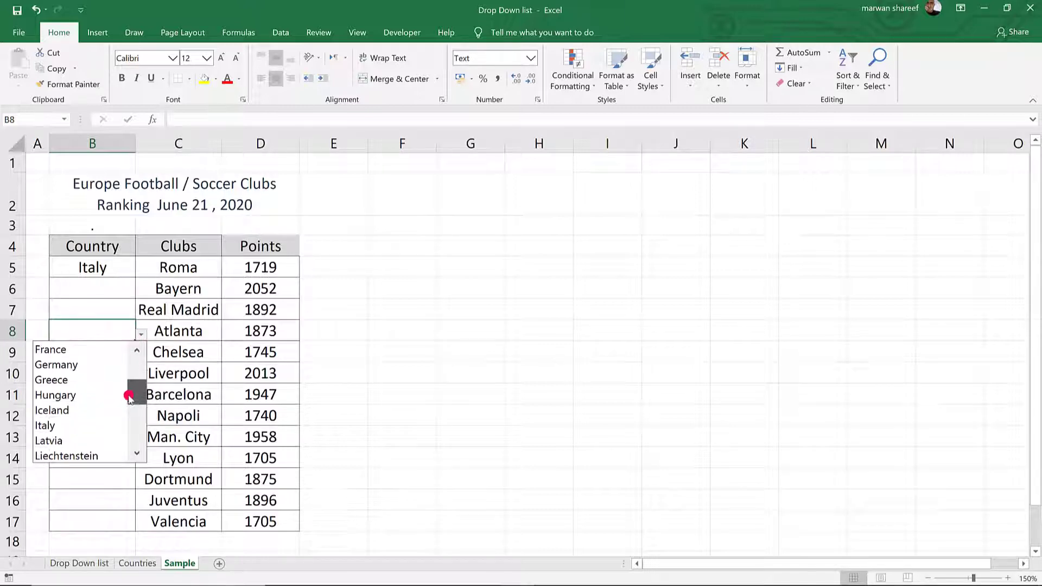
{"action": "left_click", "coordinate": [70, 423]}
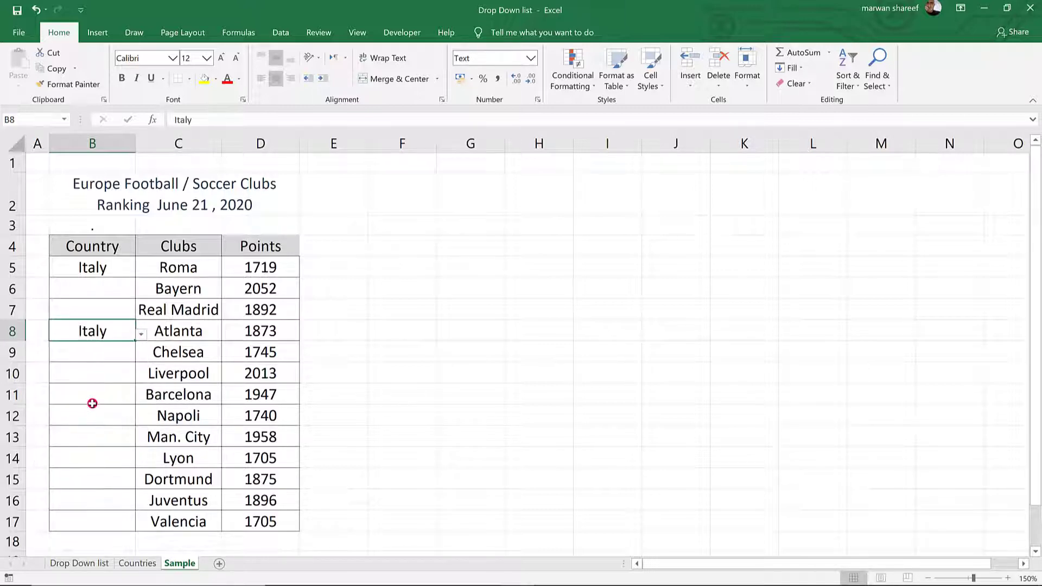
Choose Germany for B6 (Bayern) and Spain for B7 (Real Madrid) from the country drop-downs.
{"action": "left_click", "coordinate": [125, 287]}
{"action": "left_click", "coordinate": [140, 292]}
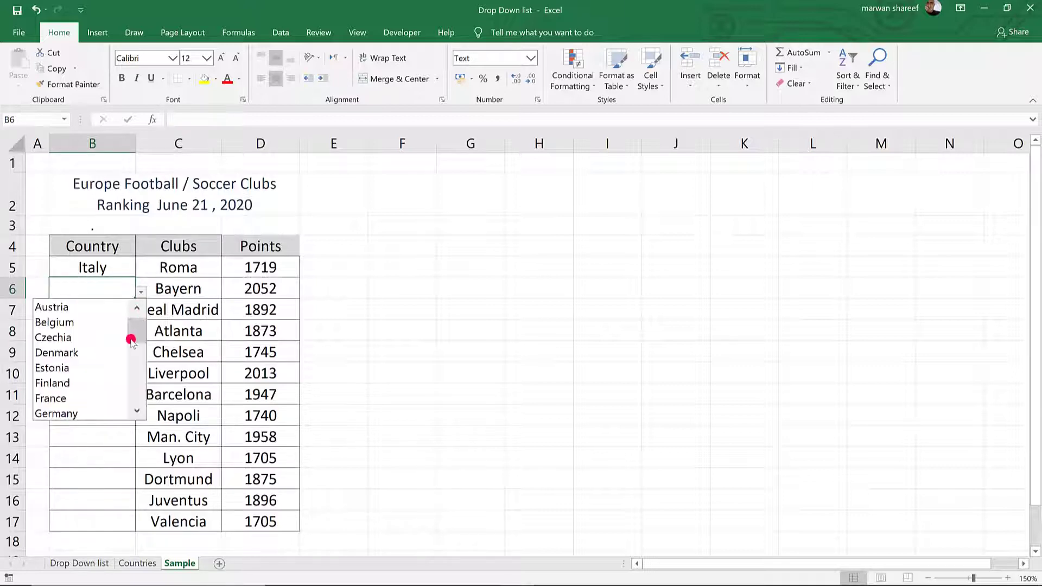
{"action": "left_click", "coordinate": [74, 414]}
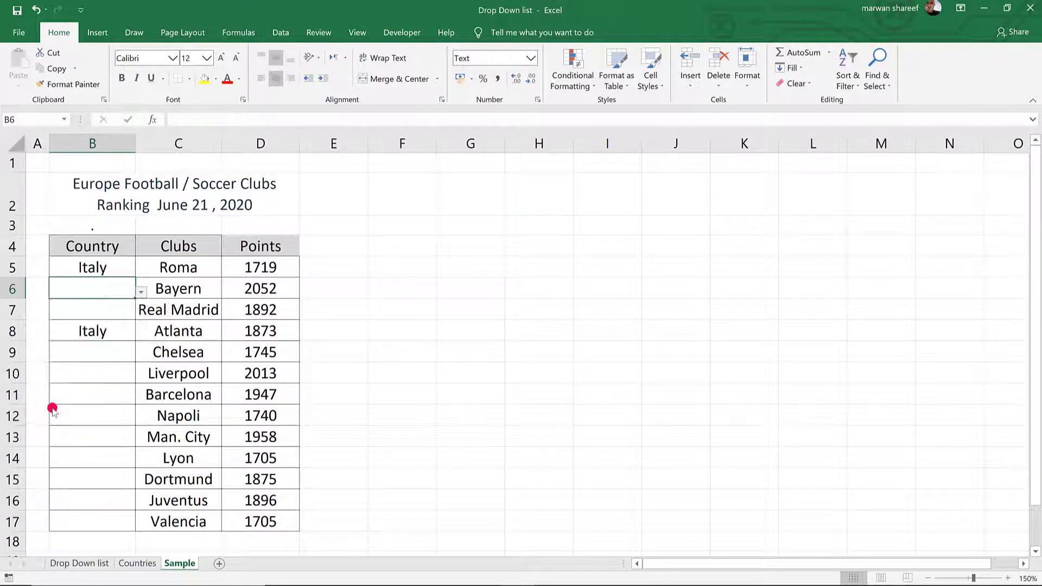
{"action": "left_click", "coordinate": [121, 313]}
{"action": "left_click", "coordinate": [142, 314]}
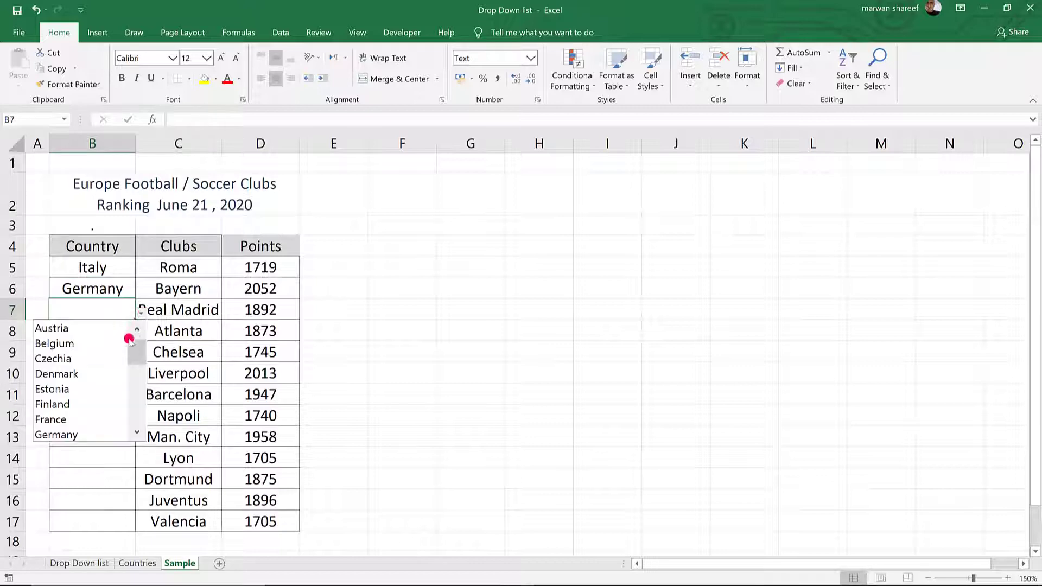
{"action": "left_click_drag", "start_coordinate": [128, 354], "coordinate": [129, 433]}
{"action": "left_click", "coordinate": [64, 421]}
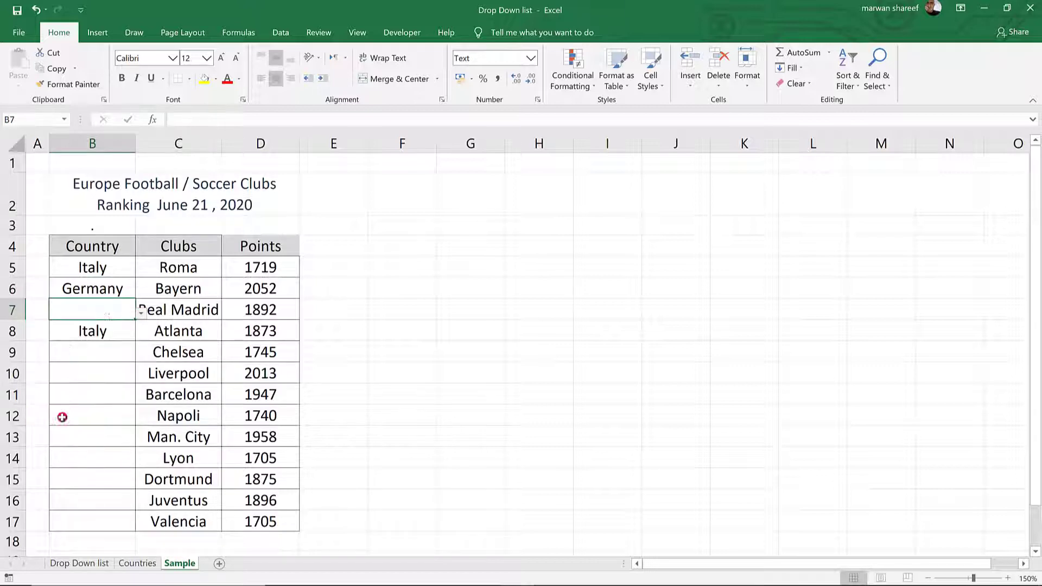
{"action": "left_click", "coordinate": [124, 353]}
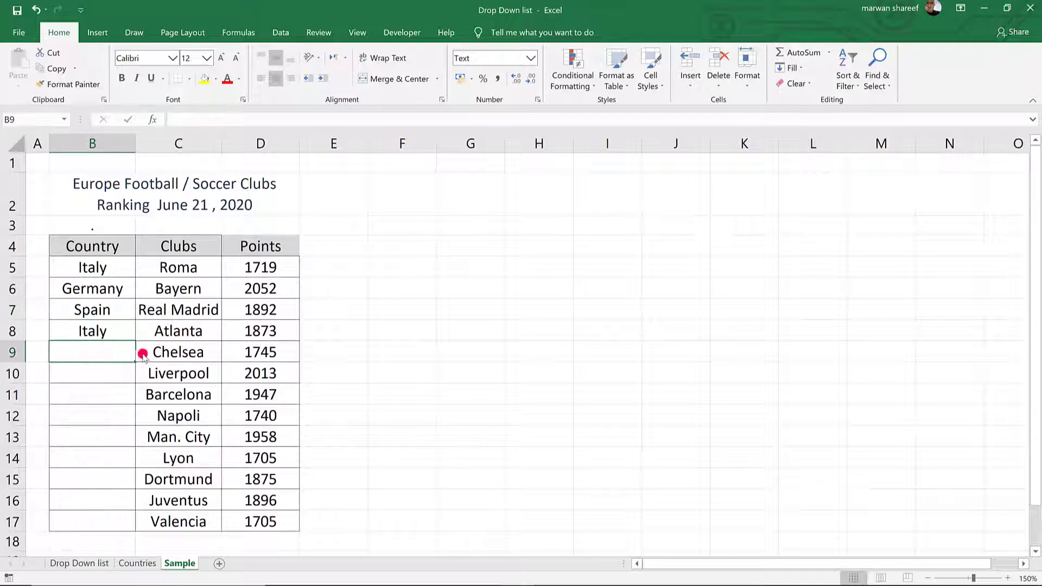
{"action": "left_click", "coordinate": [142, 354]}
{"action": "mouse_move", "coordinate": [135, 392]}
{"action": "left_mouse_down"}
{"action": "mouse_move", "coordinate": [139, 442]}
{"action": "mouse_move", "coordinate": [133, 375]}
{"action": "mouse_move", "coordinate": [135, 421]}
{"action": "left_mouse_up"}
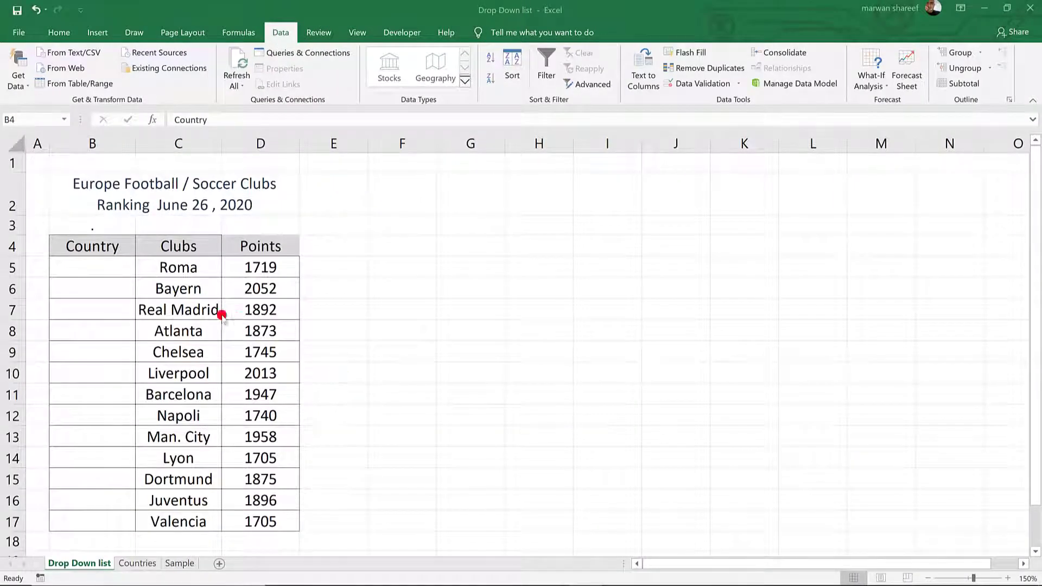
Select empty Country cell B5, then move to the Countries sheet.
{"action": "left_click", "coordinate": [90, 266]}
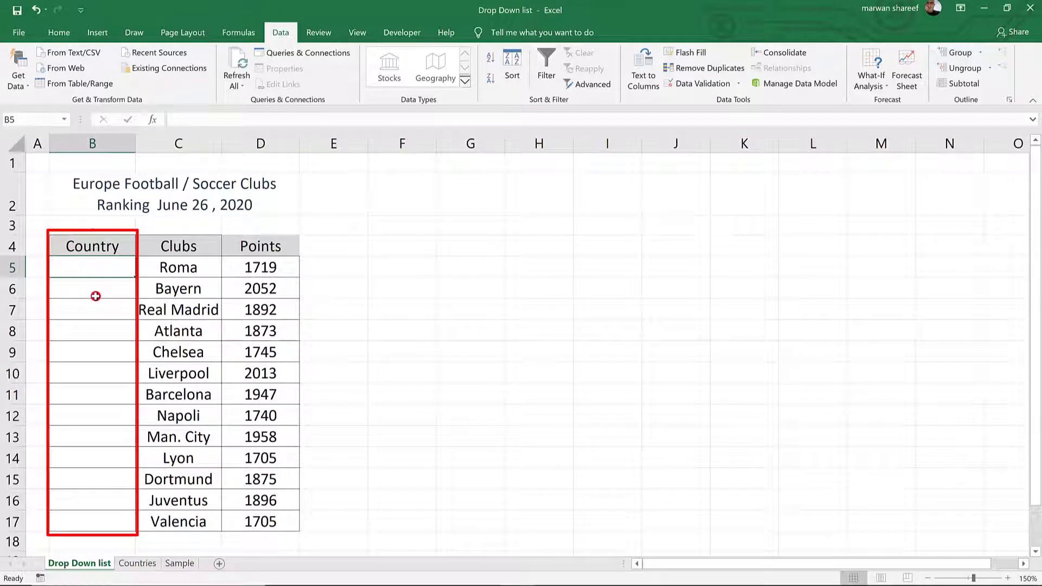
{"action": "left_click", "coordinate": [144, 564]}
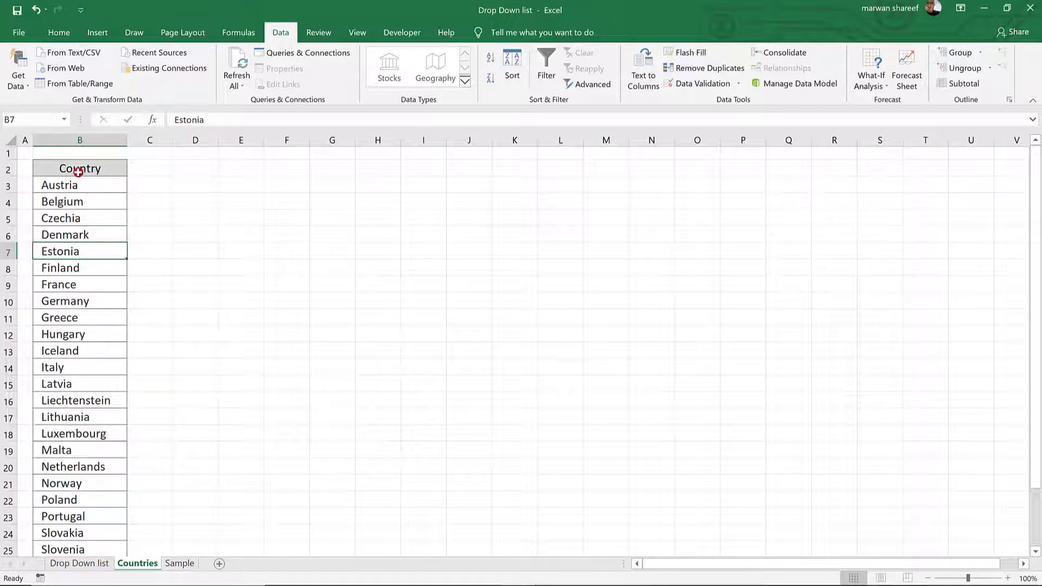
Scroll through the list of country names on the Countries sheet.
{"action": "scroll", "coordinate": [77, 185], "scroll_direction": "down", "scroll_amount": 2}
{"action": "scroll", "coordinate": [87, 207], "scroll_direction": "down", "scroll_amount": 2}
{"action": "scroll", "coordinate": [80, 228], "scroll_direction": "down", "scroll_amount": 1}
{"action": "scroll", "coordinate": [82, 226], "scroll_direction": "up", "scroll_amount": 5}
Back on the Drop Down list sheet, open Data Validation for cell B5.
{"action": "left_click", "coordinate": [71, 564]}
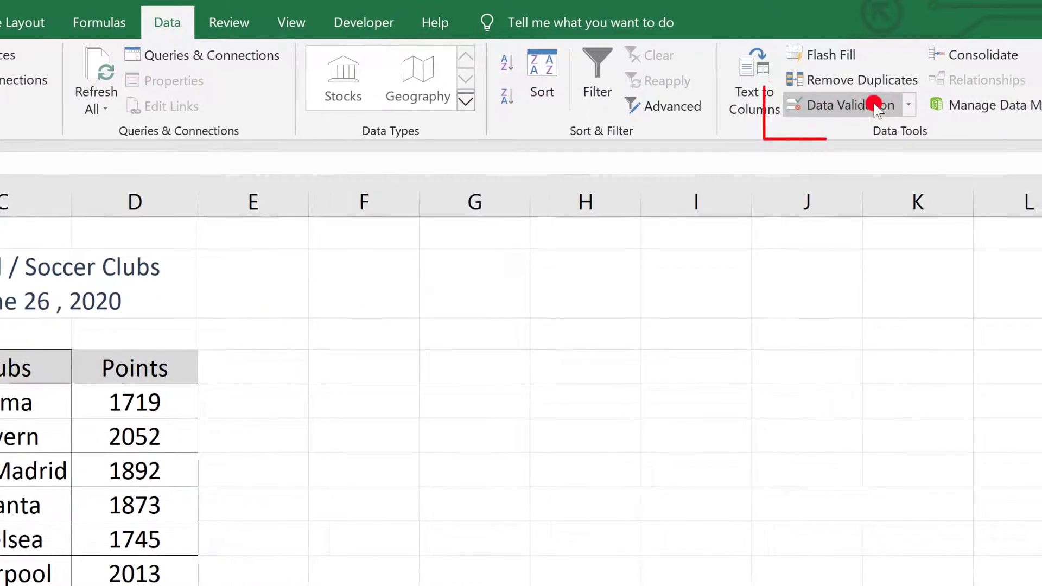
{"action": "left_click", "coordinate": [844, 117]}
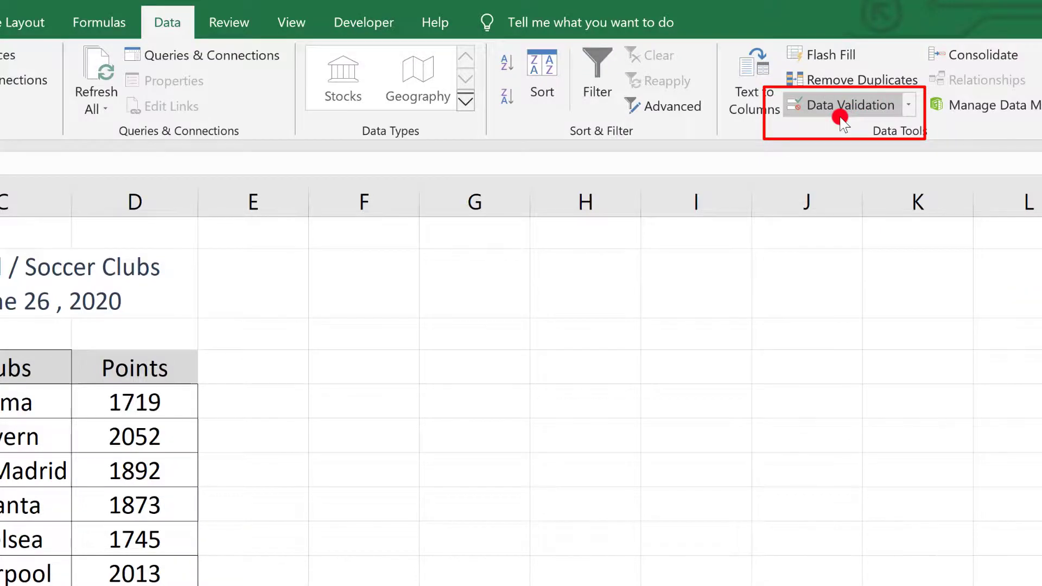
{"action": "left_click", "coordinate": [841, 116]}
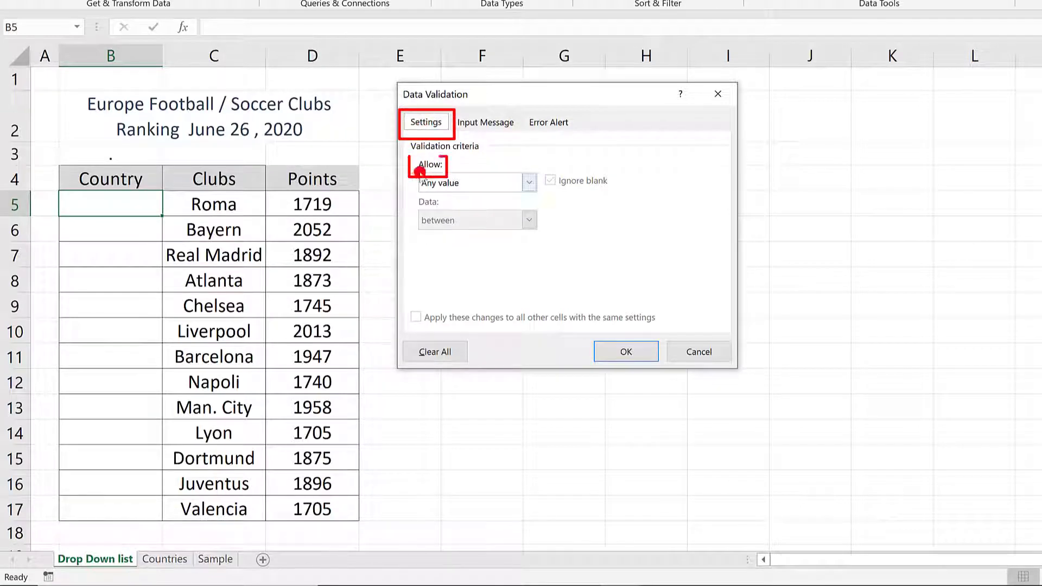
Set the validation to allow a List and place the cursor in the empty Source field.
{"action": "left_click", "coordinate": [530, 183]}
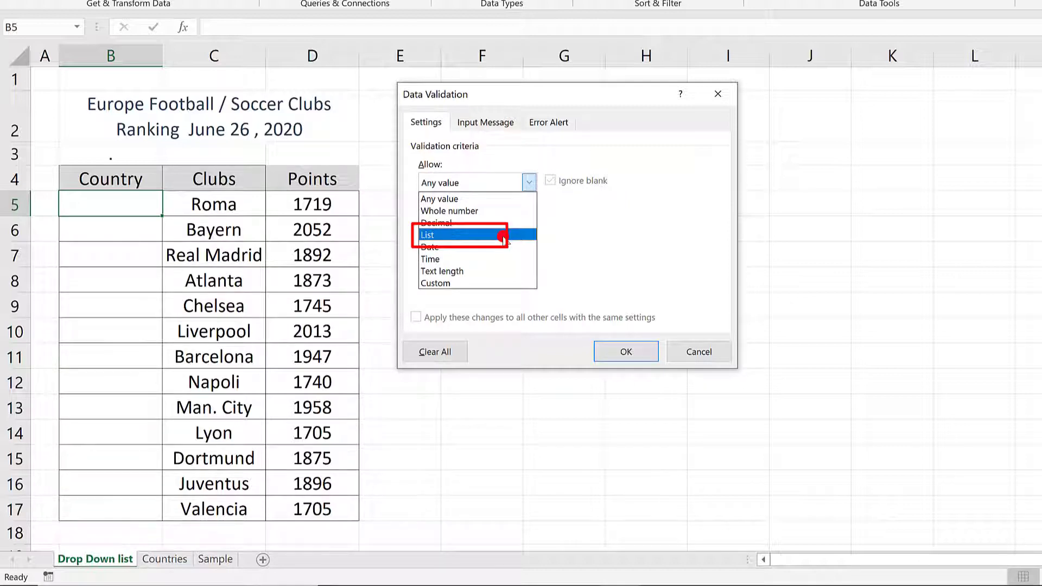
{"action": "left_click", "coordinate": [503, 236]}
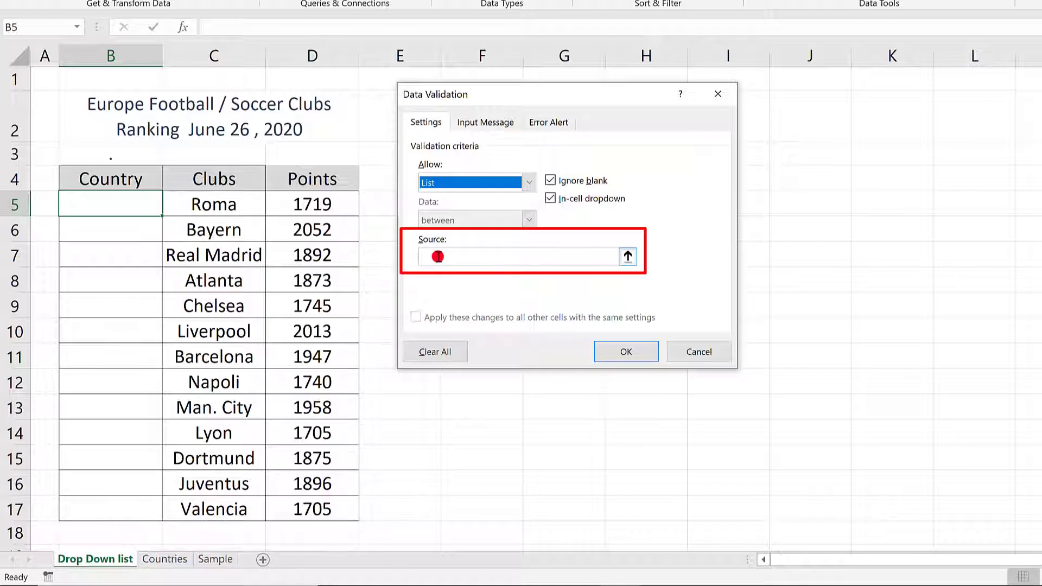
{"action": "left_click", "coordinate": [438, 257]}
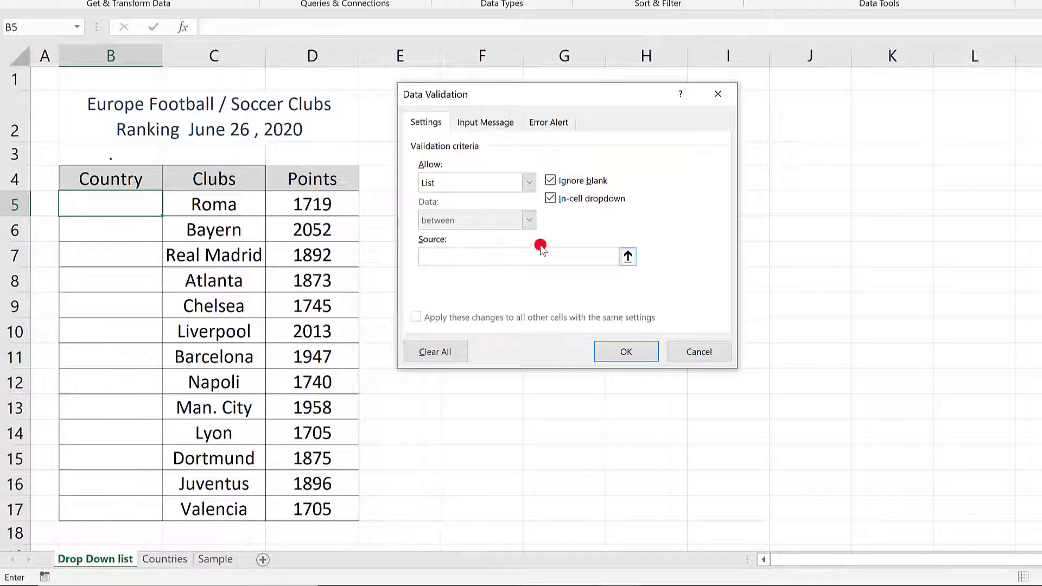
Set the list source to the Countries sheet's country names, =Countries!$B$3:$B$28.
{"action": "left_click", "coordinate": [628, 256]}
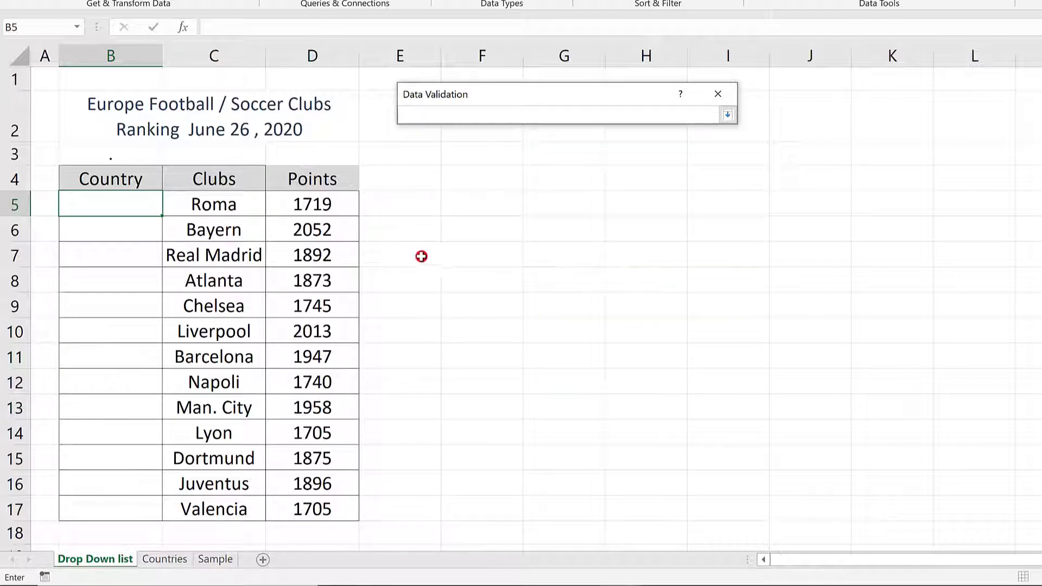
{"action": "left_click", "coordinate": [165, 559]}
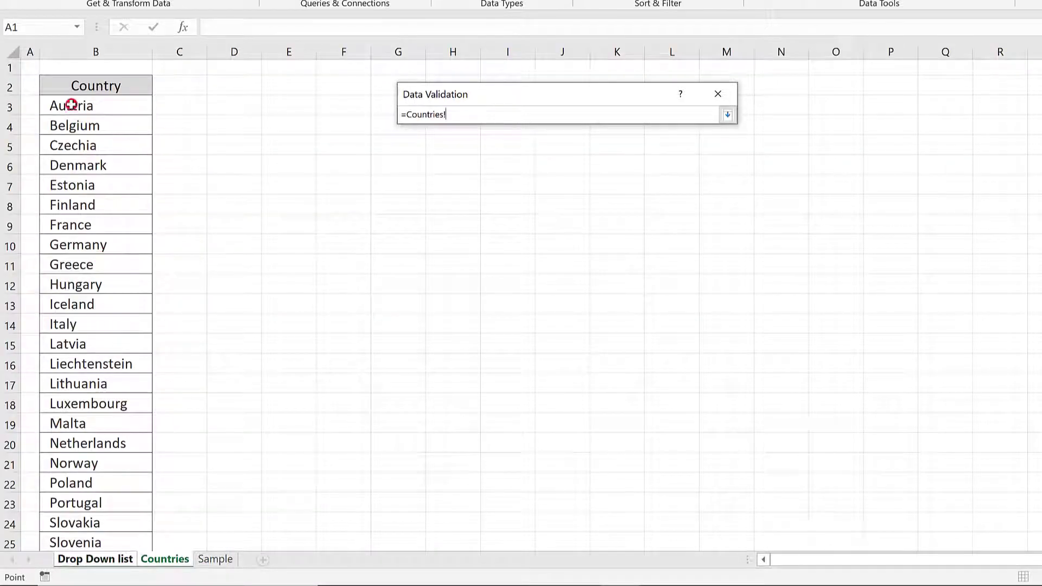
{"action": "mouse_move", "coordinate": [68, 99]}
{"action": "left_mouse_down"}
{"action": "mouse_move", "coordinate": [65, 582]}
{"action": "mouse_move", "coordinate": [32, 531]}
{"action": "mouse_move", "coordinate": [74, 509]}
{"action": "left_mouse_up"}
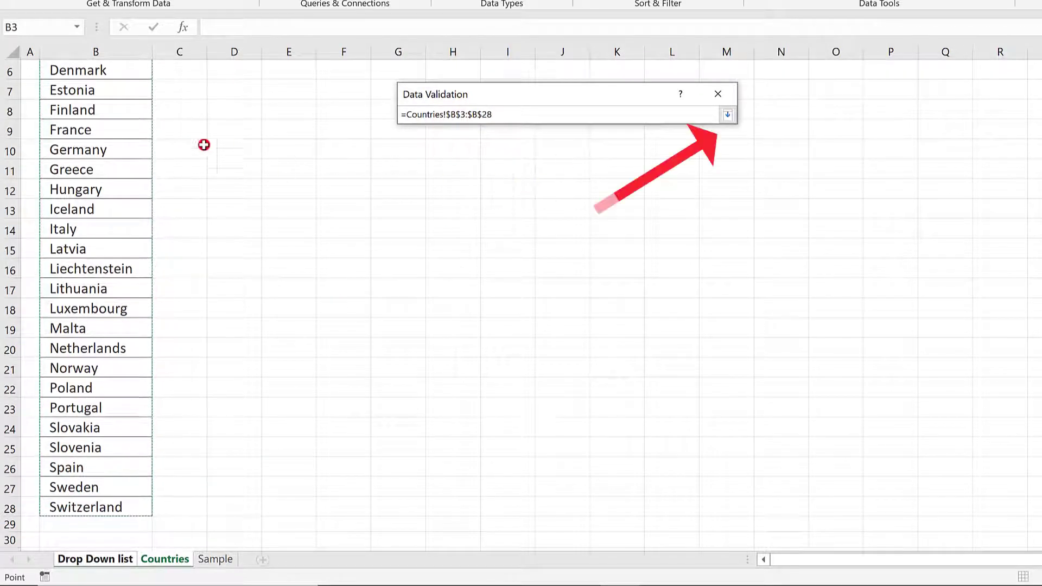
{"action": "left_click", "coordinate": [728, 114]}
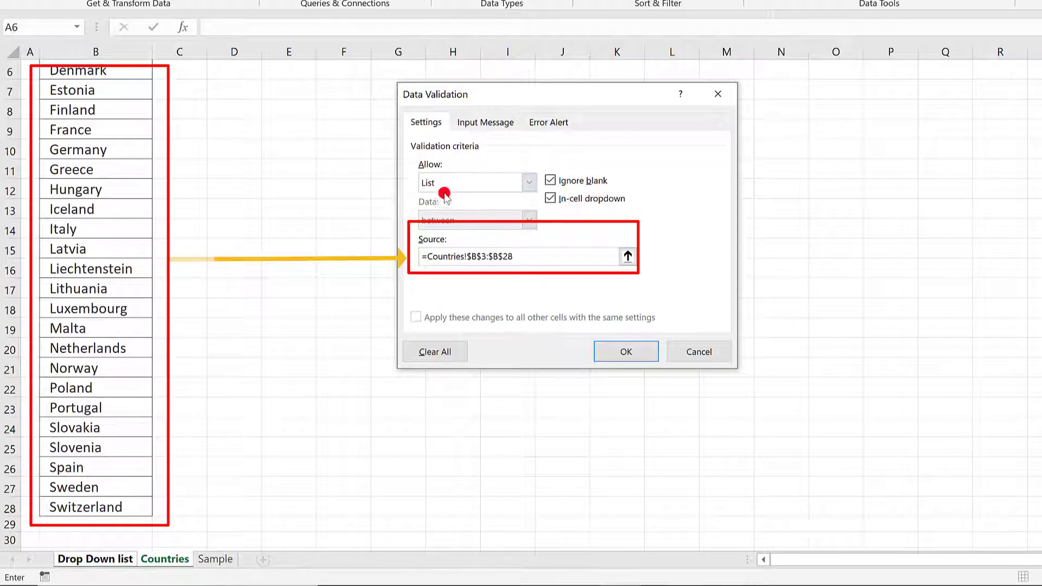
Apply the country list rule and test B5's drop-down, closing it without choosing.
{"action": "left_click", "coordinate": [627, 354]}
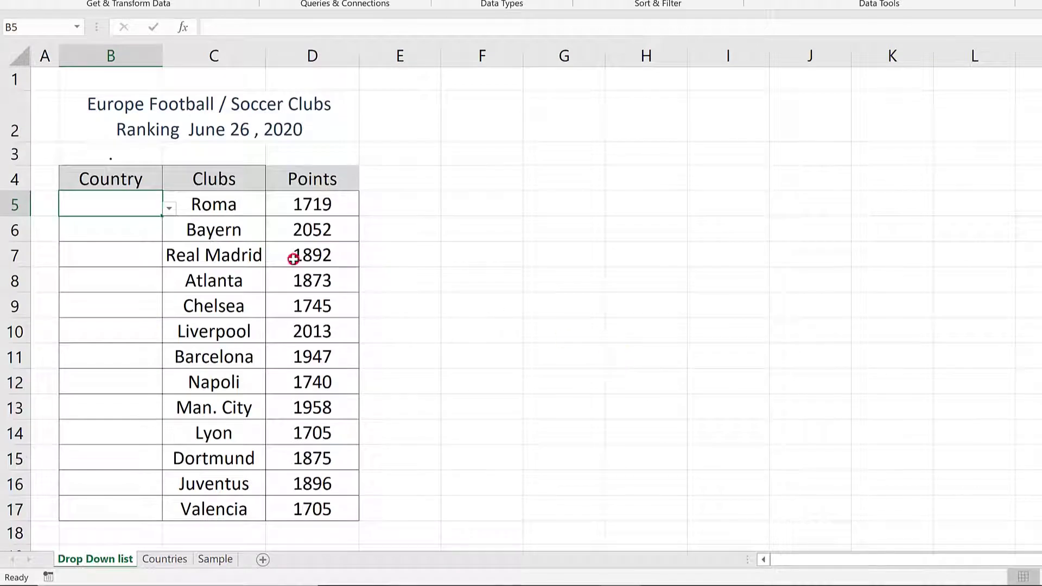
{"action": "left_click", "coordinate": [170, 207]}
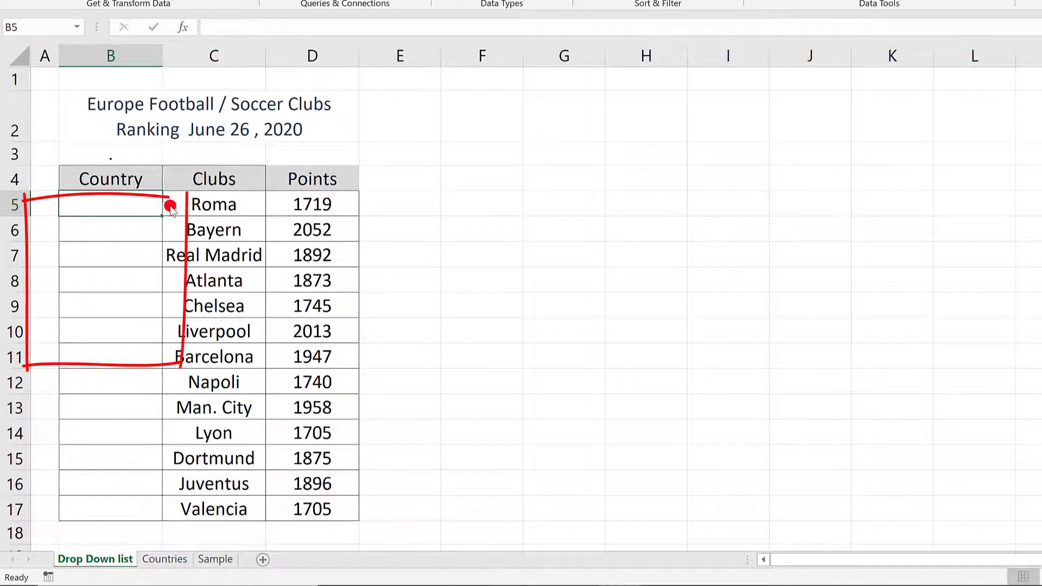
{"action": "left_click", "coordinate": [170, 205]}
{"action": "left_click", "coordinate": [170, 205]}
{"action": "left_click", "coordinate": [171, 207]}
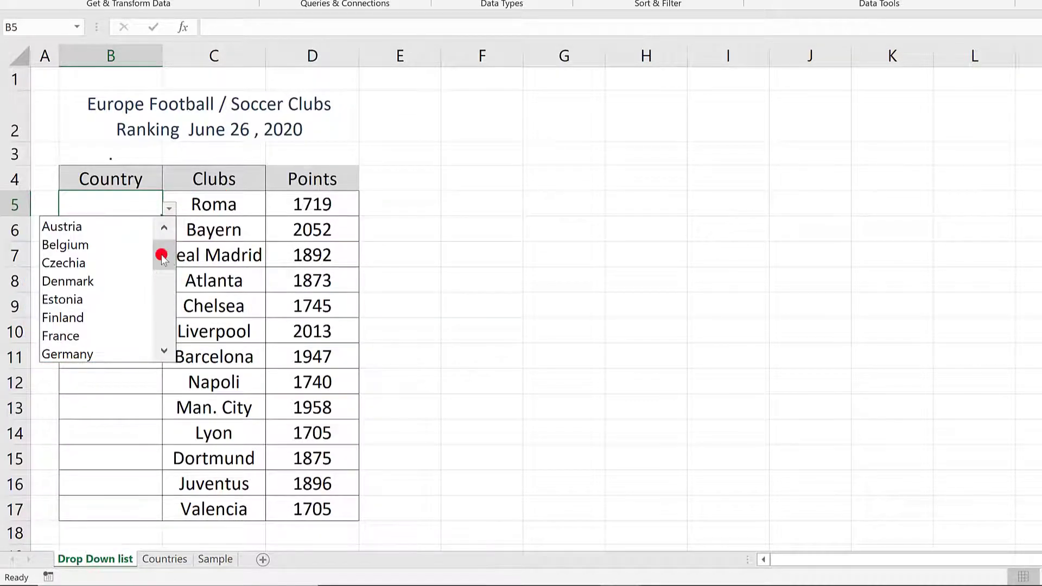
{"action": "mouse_move", "coordinate": [166, 256]}
{"action": "left_mouse_down"}
{"action": "mouse_move", "coordinate": [164, 292]}
{"action": "mouse_move", "coordinate": [168, 244]}
{"action": "left_mouse_up"}
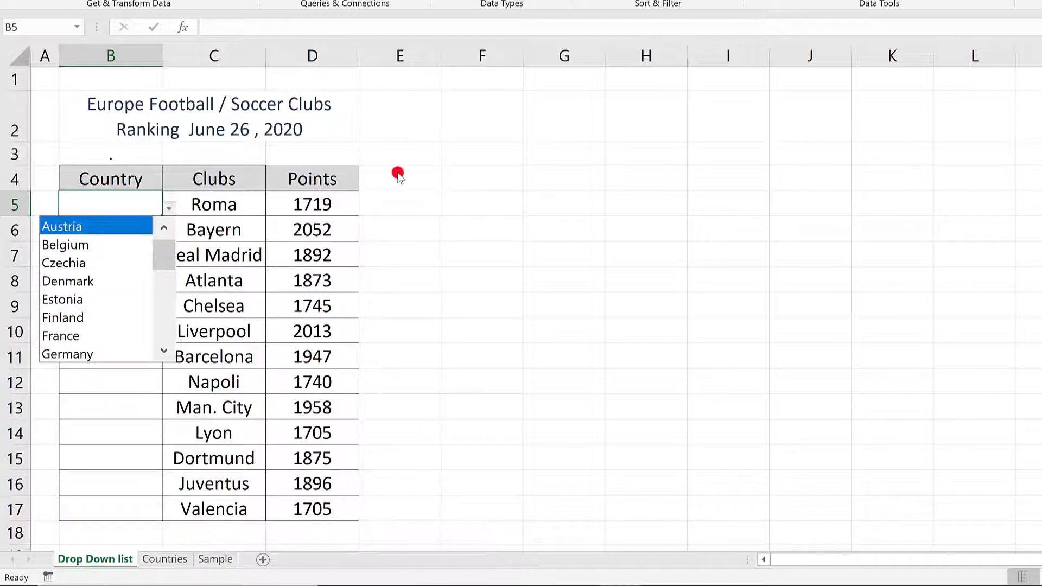
{"action": "key", "text": "Escape"}
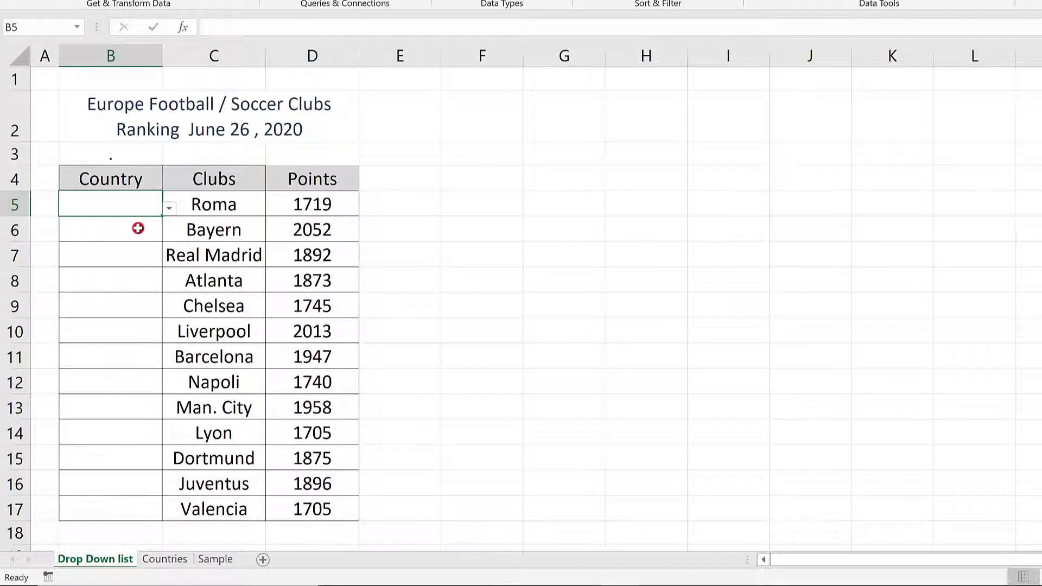
Check the Country cells below B5, which don't have the drop-down yet.
{"action": "left_click", "coordinate": [133, 231]}
{"action": "left_click", "coordinate": [131, 249]}
{"action": "left_click", "coordinate": [130, 232]}
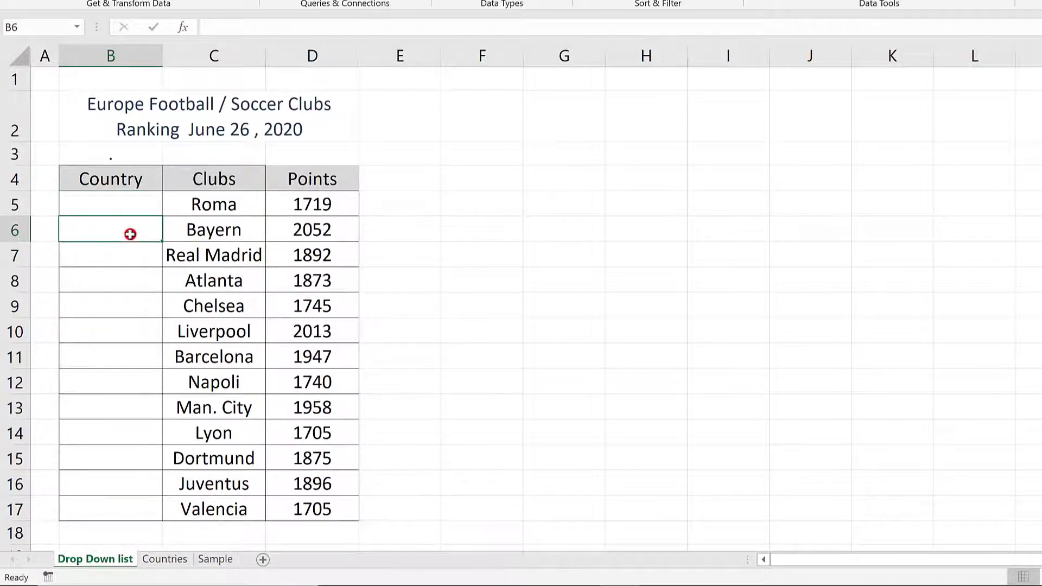
{"action": "left_click", "coordinate": [145, 256]}
{"action": "left_click", "coordinate": [143, 232]}
{"action": "left_click", "coordinate": [138, 257]}
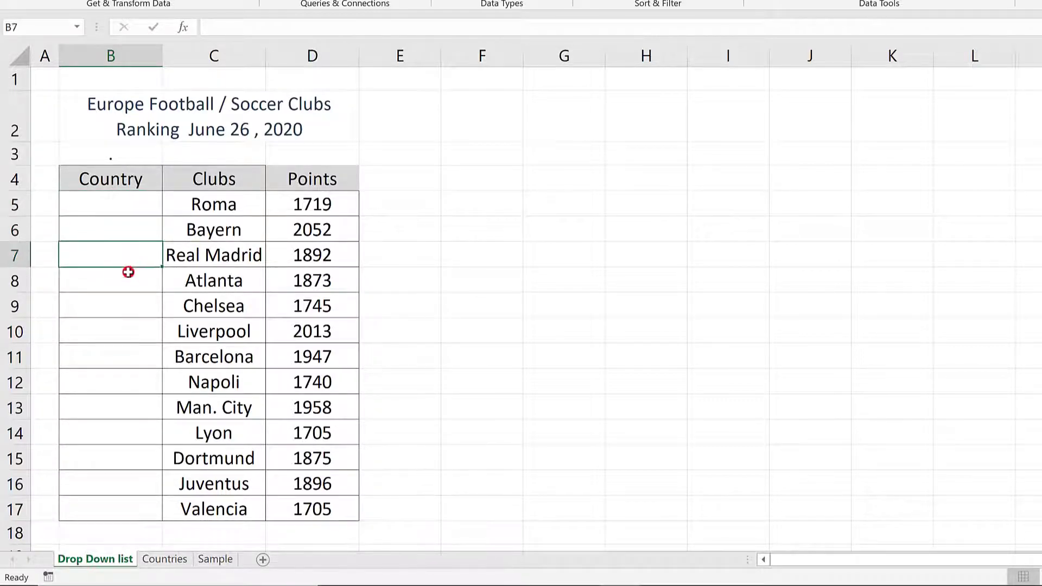
{"action": "left_click", "coordinate": [128, 280]}
{"action": "left_click", "coordinate": [129, 249]}
{"action": "left_click", "coordinate": [130, 231]}
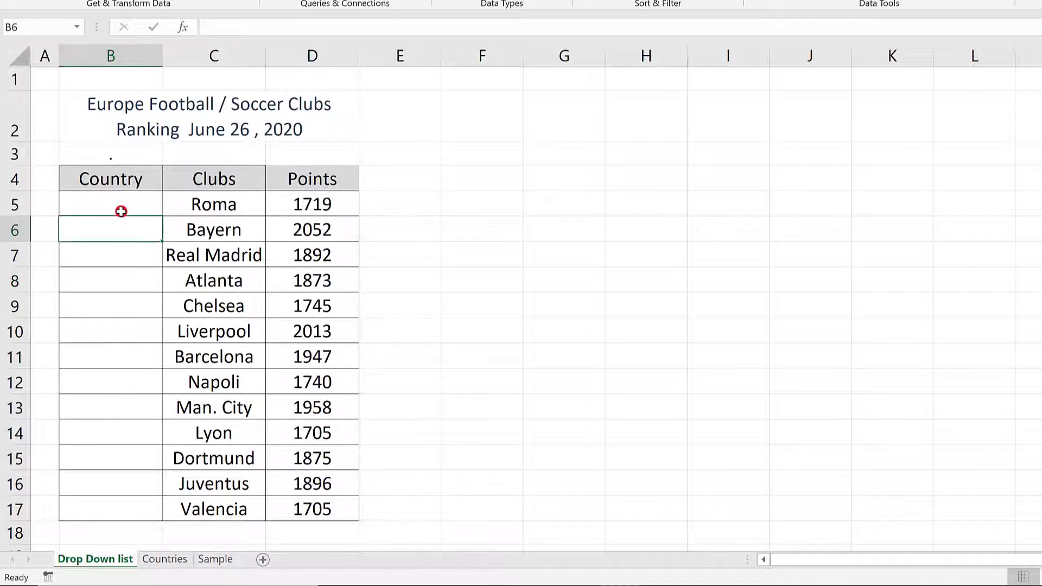
Copy B5's country drop-down down to B17 and verify the lower cells now have it.
{"action": "left_click", "coordinate": [102, 202]}
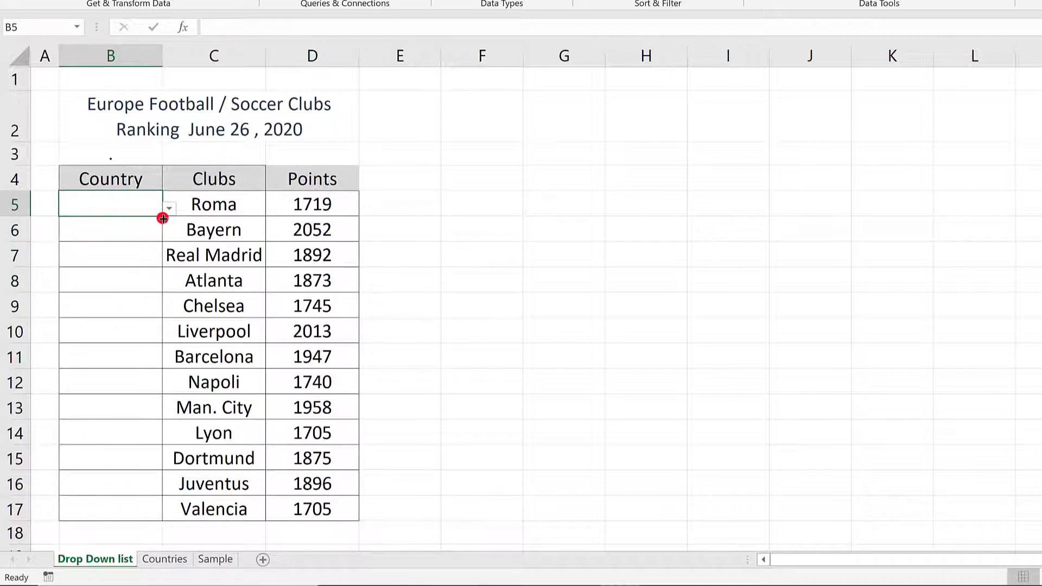
{"action": "left_click_drag", "start_coordinate": [163, 219], "coordinate": [170, 517]}
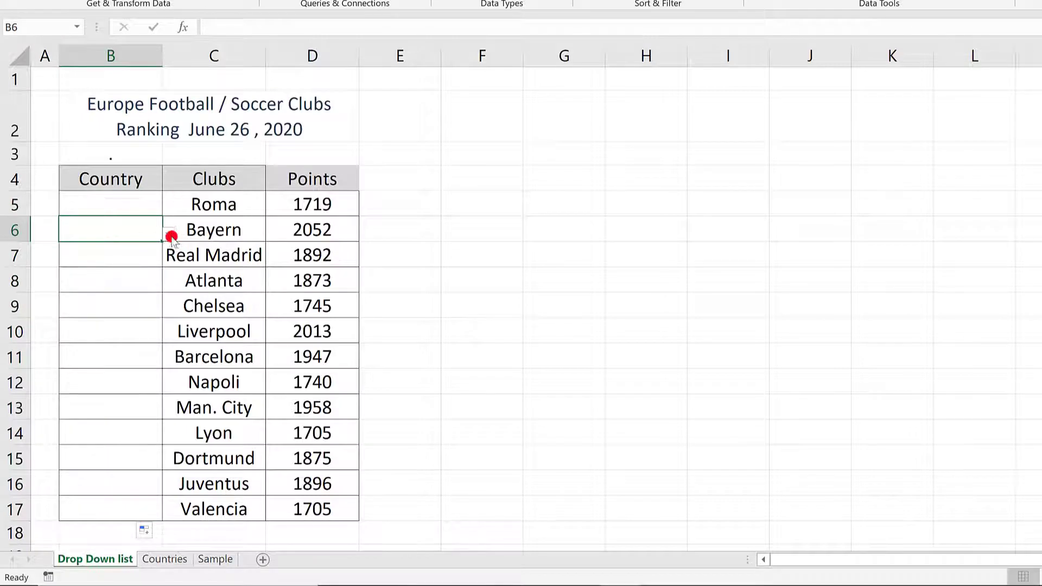
{"action": "left_click", "coordinate": [143, 255]}
{"action": "left_click", "coordinate": [137, 228]}
{"action": "left_click", "coordinate": [136, 205]}
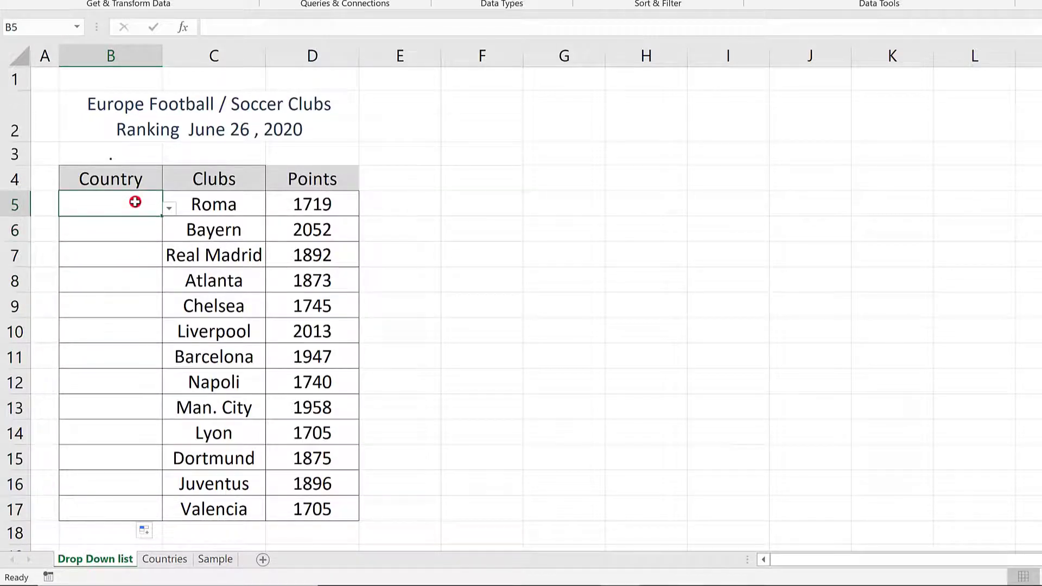
{"action": "left_click", "coordinate": [168, 208]}
Choose countries from the drop-downs for B5–B8: Italy, Germany, Spain and Italy.
{"action": "left_click_drag", "start_coordinate": [170, 261], "coordinate": [175, 294]}
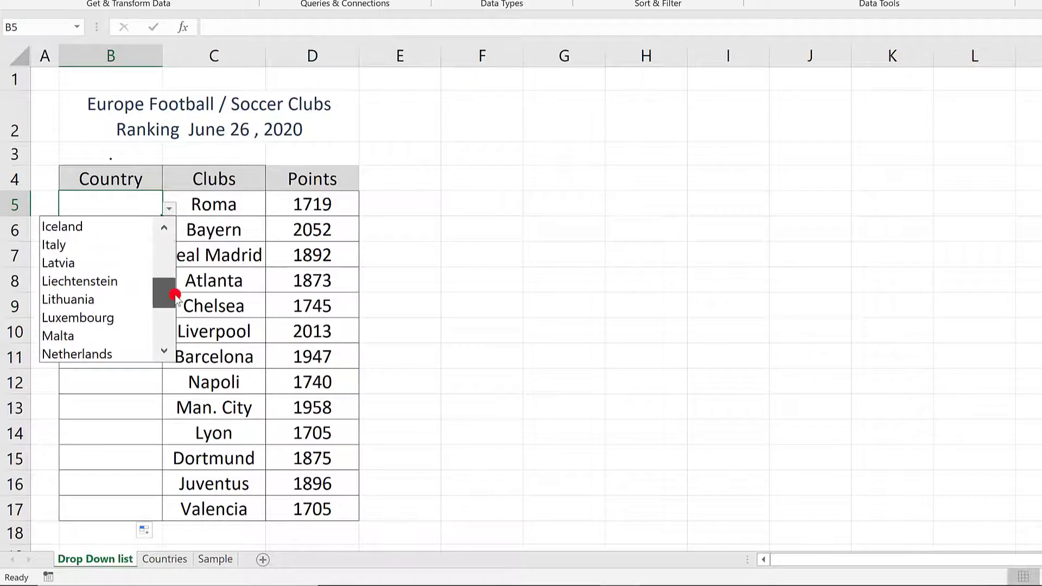
{"action": "left_click", "coordinate": [81, 245]}
{"action": "left_click", "coordinate": [135, 235]}
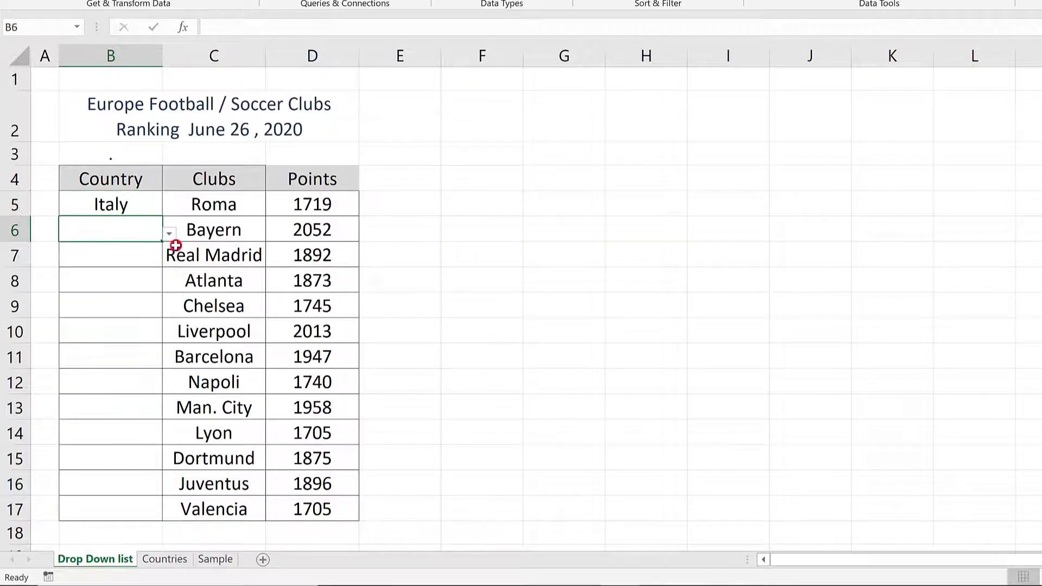
{"action": "left_click", "coordinate": [169, 233]}
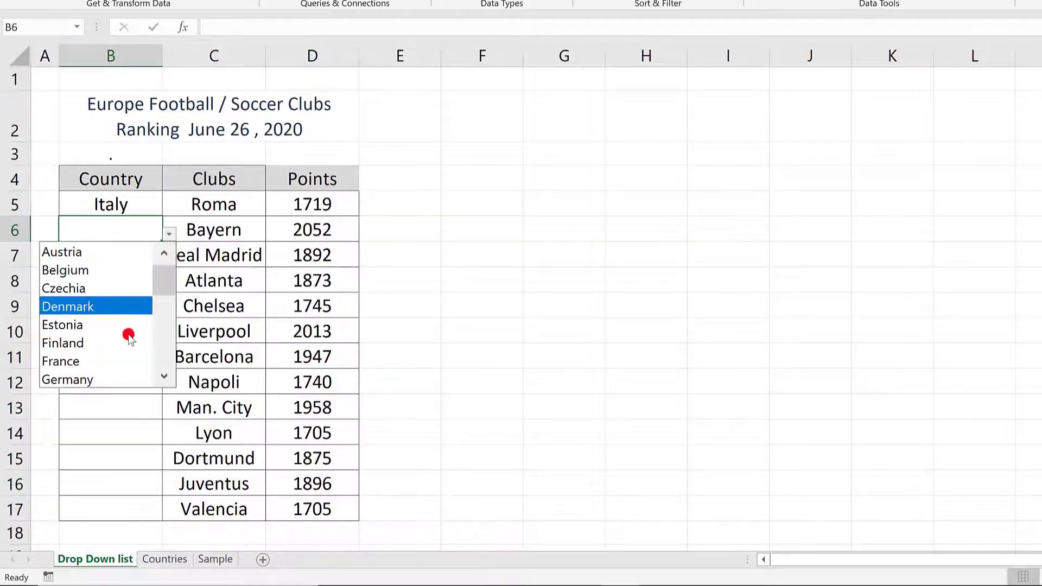
{"action": "left_click", "coordinate": [92, 379]}
{"action": "left_click", "coordinate": [139, 252]}
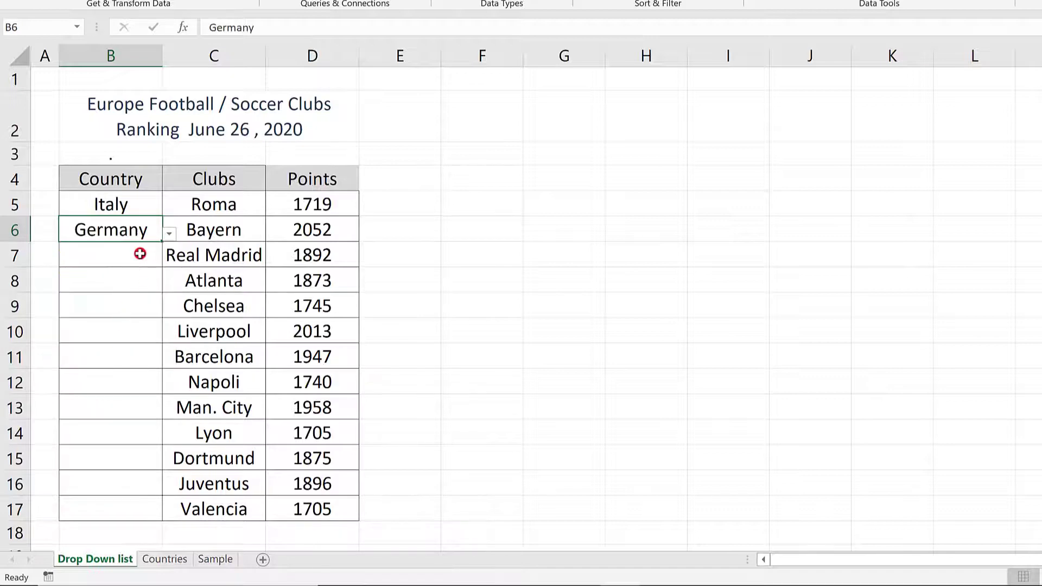
{"action": "left_click", "coordinate": [169, 259]}
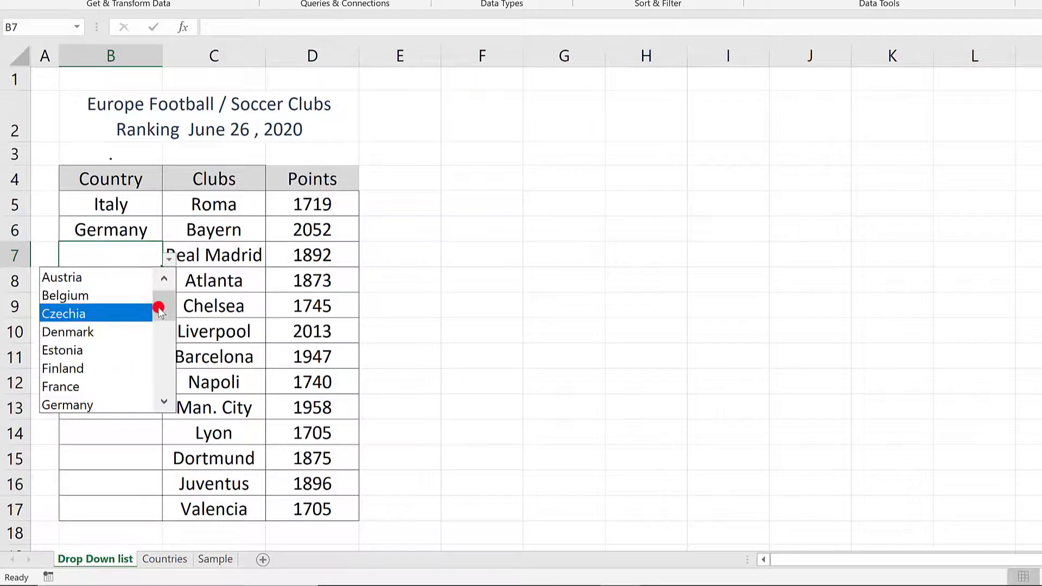
{"action": "left_click_drag", "start_coordinate": [159, 309], "coordinate": [155, 391]}
{"action": "left_click", "coordinate": [83, 367]}
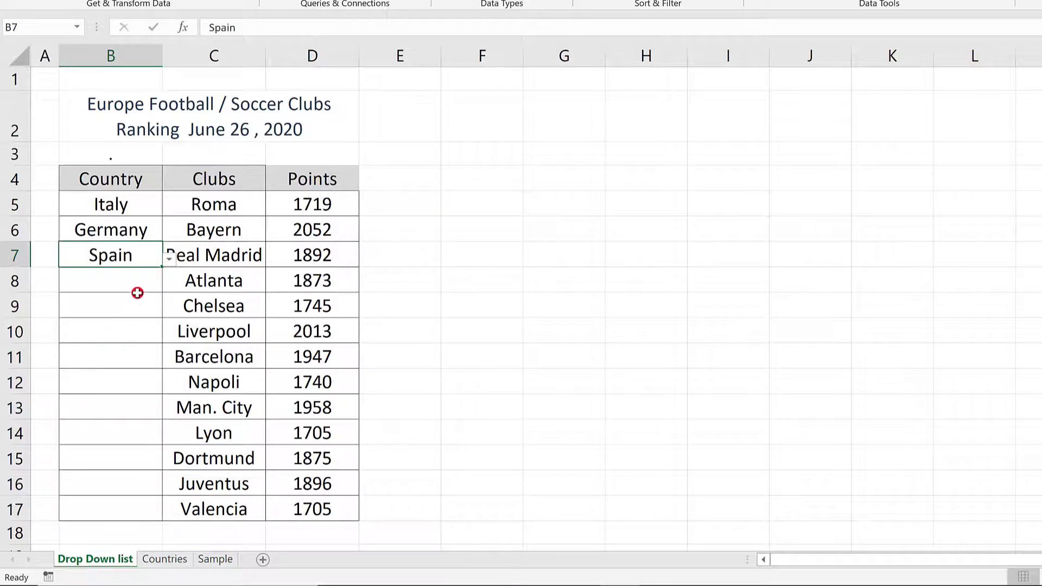
{"action": "left_click", "coordinate": [158, 281]}
{"action": "left_click", "coordinate": [169, 287]}
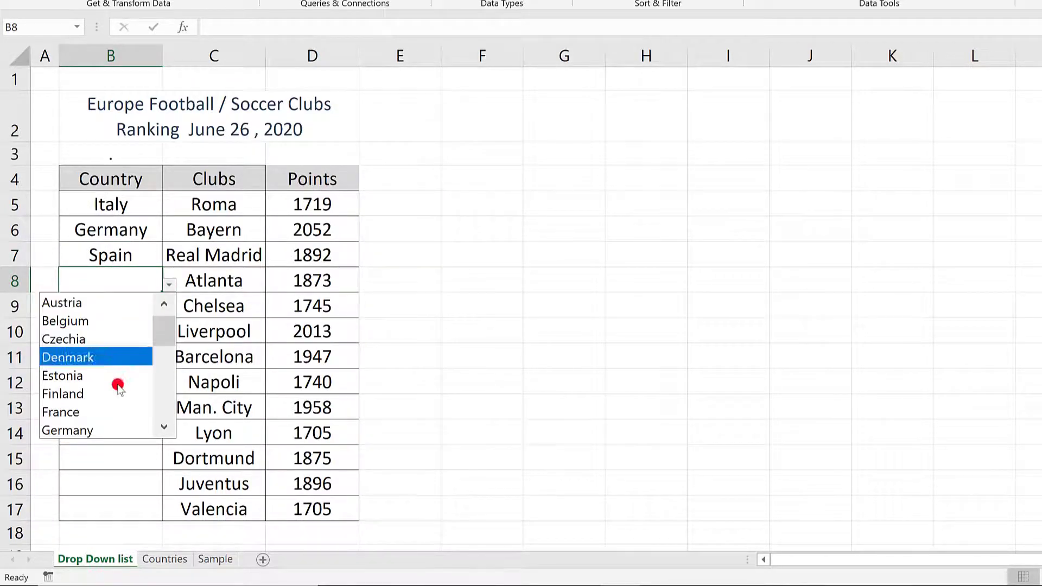
{"action": "left_click_drag", "start_coordinate": [163, 341], "coordinate": [163, 357]}
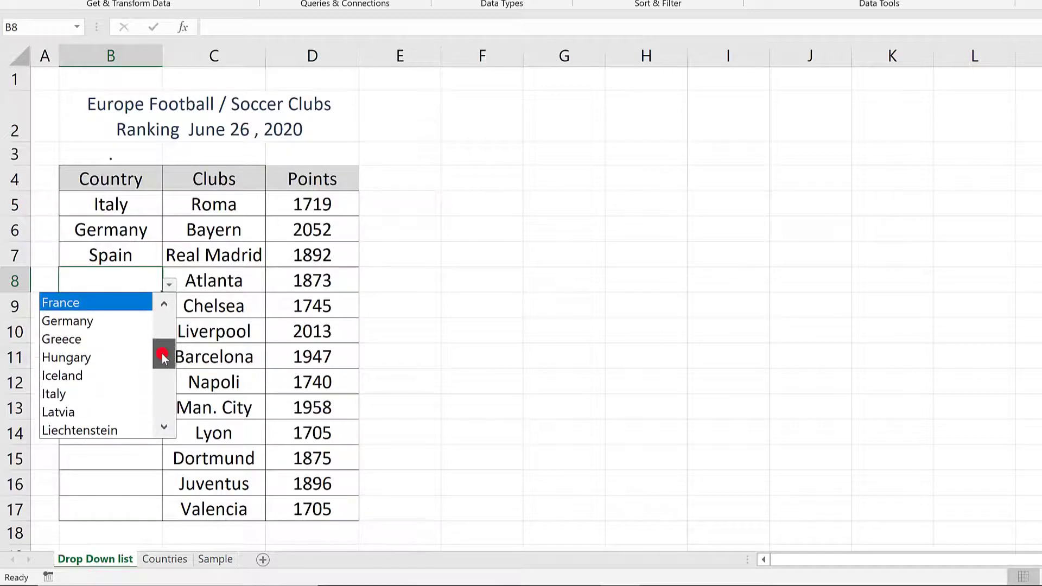
{"action": "left_click", "coordinate": [87, 394]}
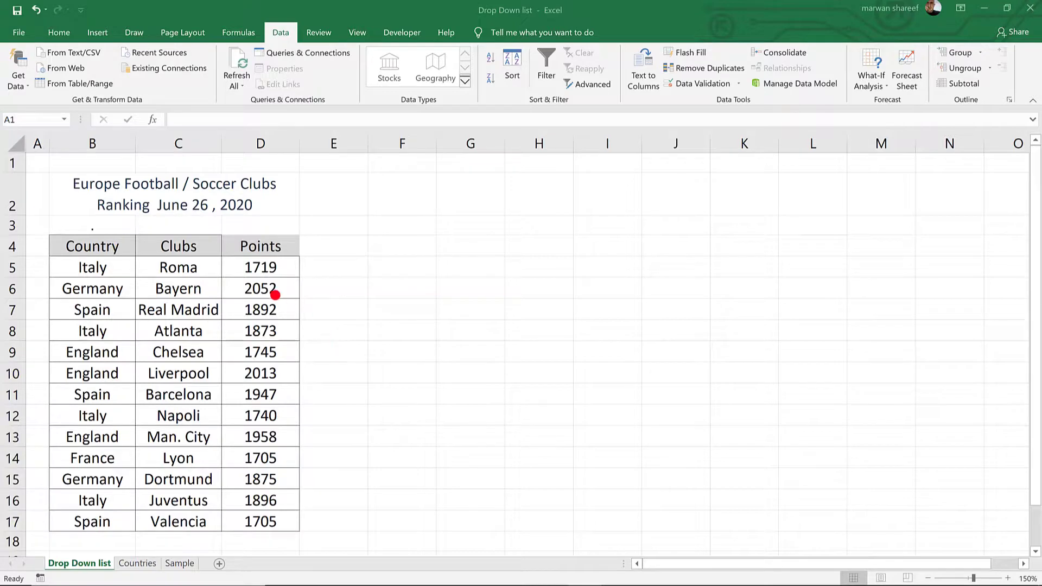
{"action": "left_click", "coordinate": [122, 269]}
{"action": "left_click", "coordinate": [141, 270]}
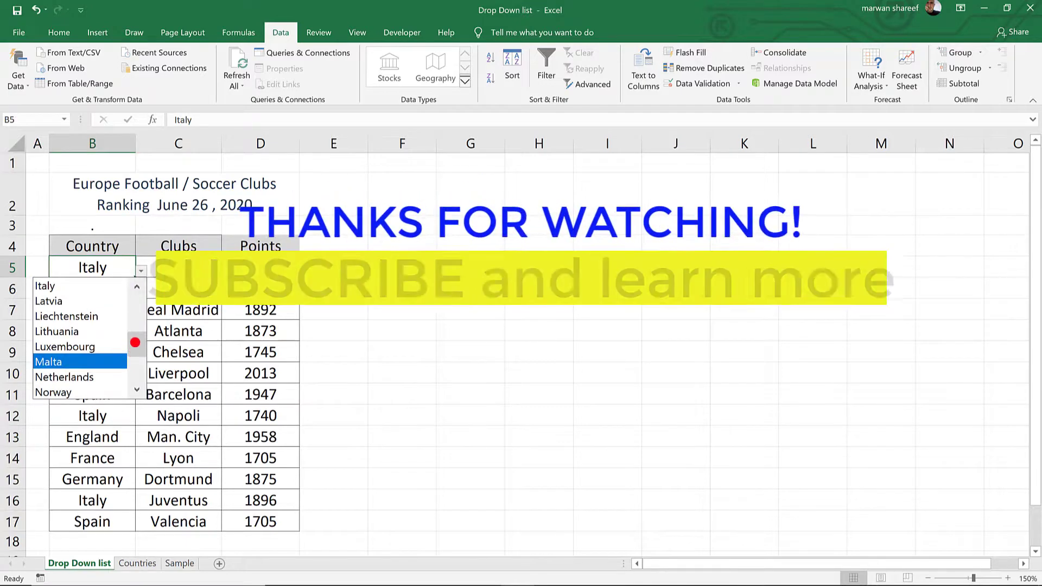
{"action": "left_click", "coordinate": [317, 179]}
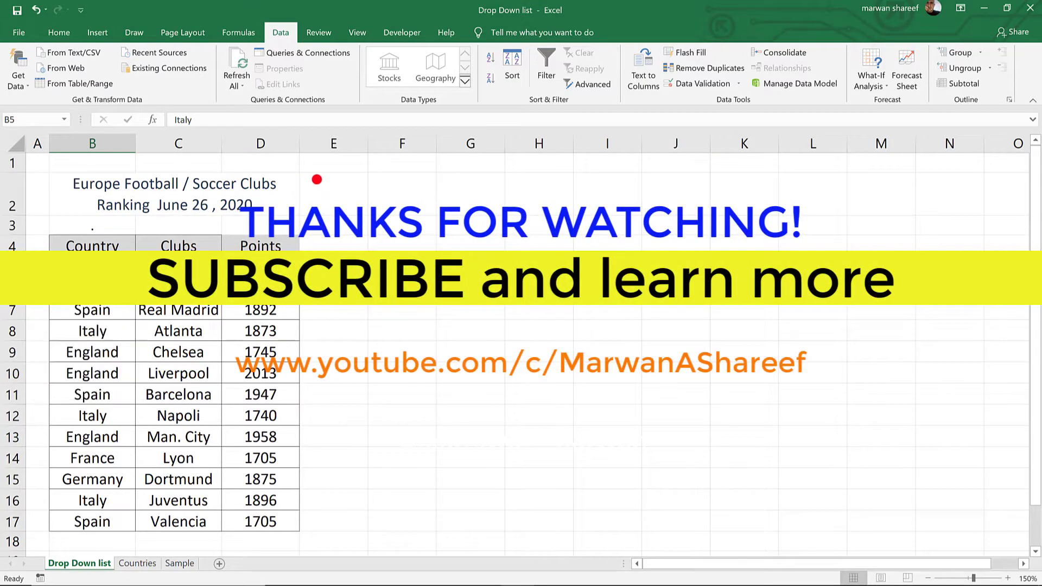
{"action": "left_click", "coordinate": [321, 186]}
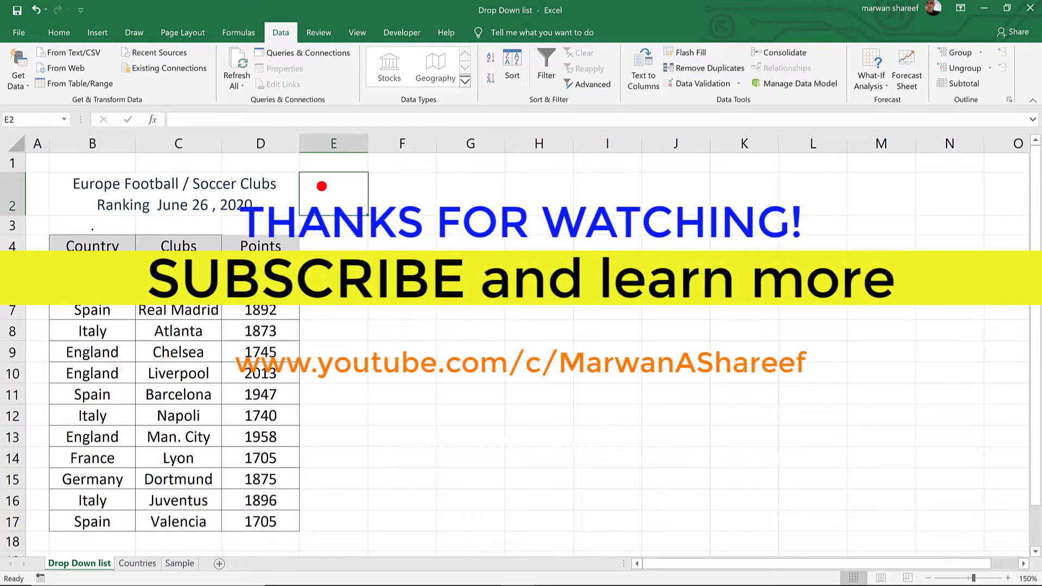